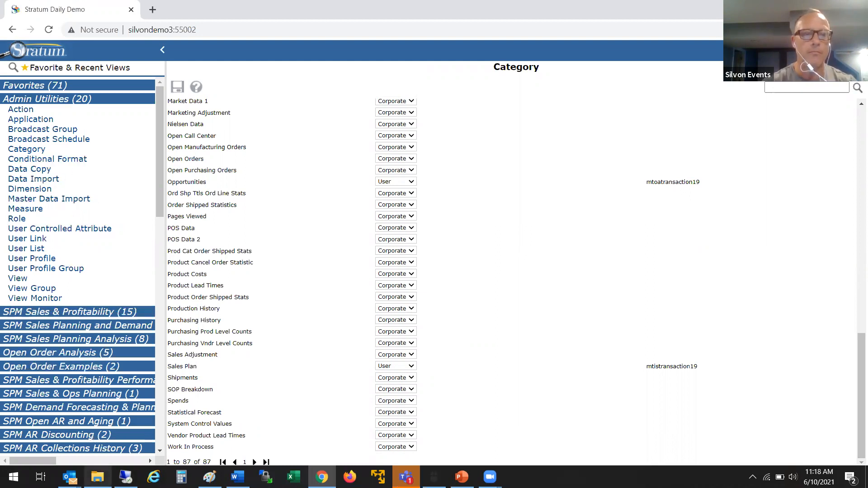
Step: Open the Sales Plan Example workbook from the Desktop in Excel, keeping recovered files for later
mouse_move(98, 477)
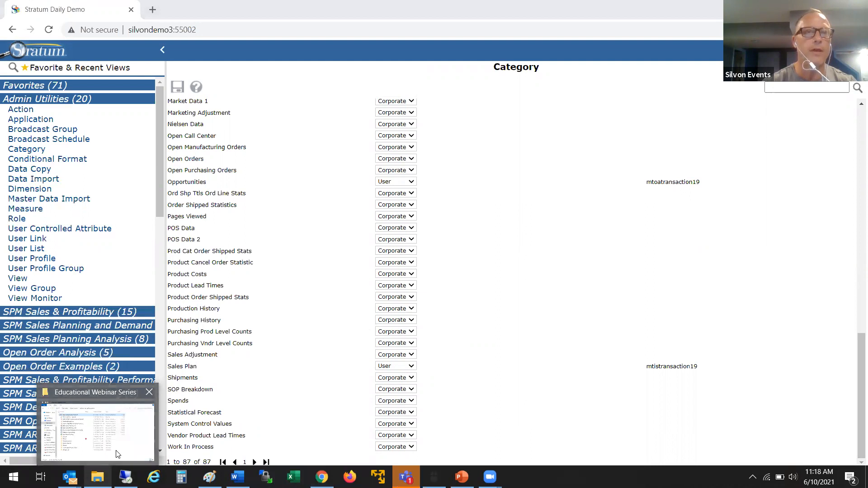
left_click(98, 431)
left_click(267, 210)
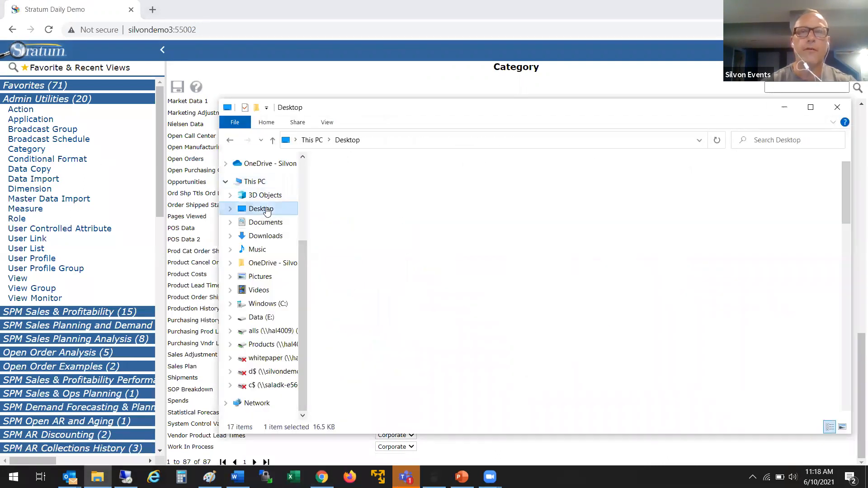
left_click(364, 178)
double_click(363, 177)
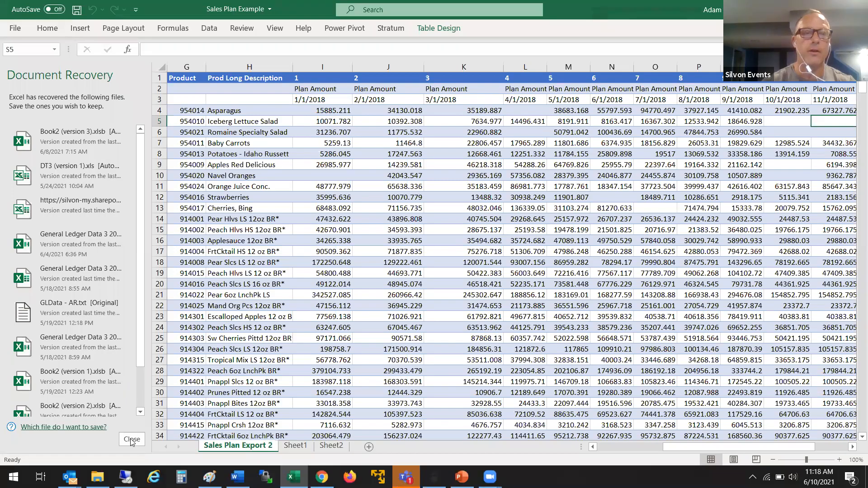
left_click(131, 439)
left_click(255, 152)
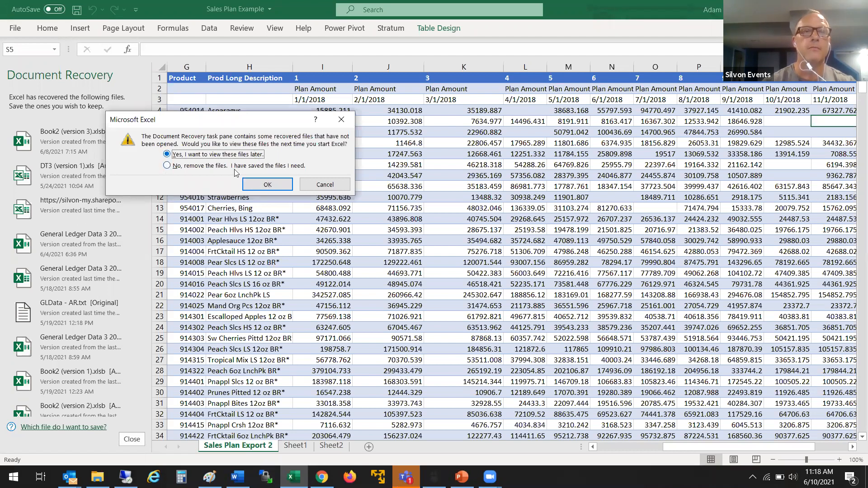
Step: Close the recovery prompt and scroll through Sales Plan Export 2's monthly plan amounts through row 537
left_click(254, 185)
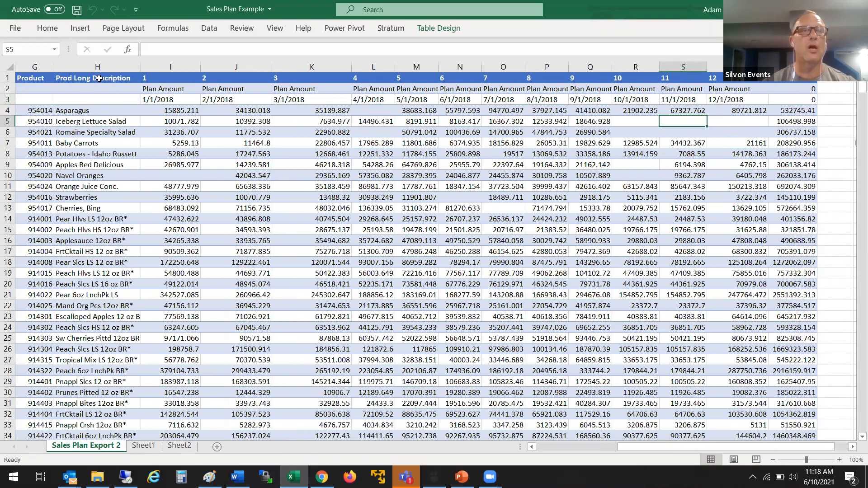
left_click(553, 450)
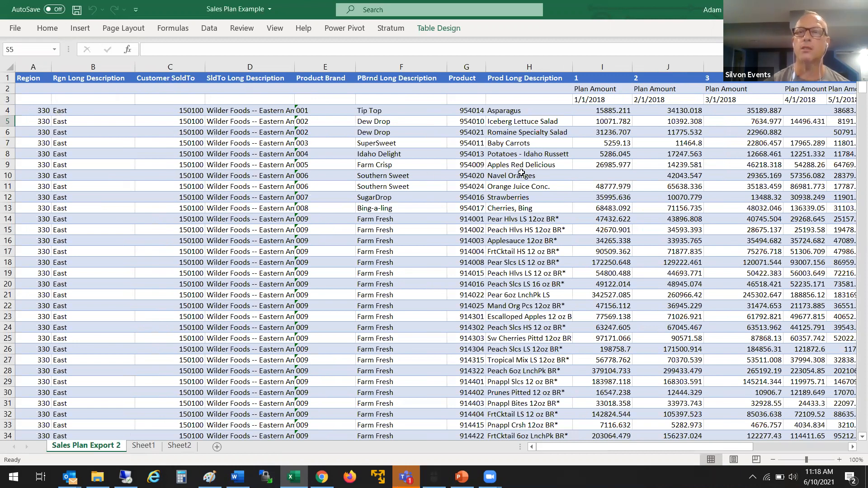
mouse_move(596, 449)
left_mouse_down()
mouse_move(689, 444)
mouse_move(741, 457)
left_mouse_up()
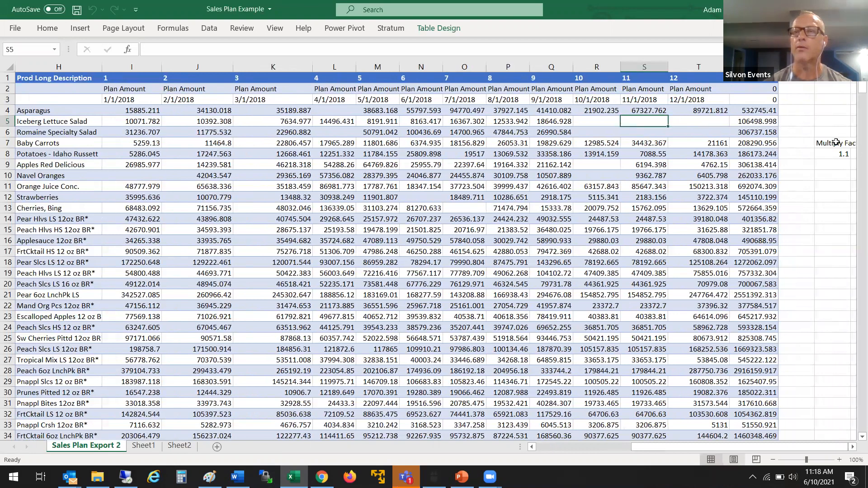
left_click_drag(856, 107, 853, 441)
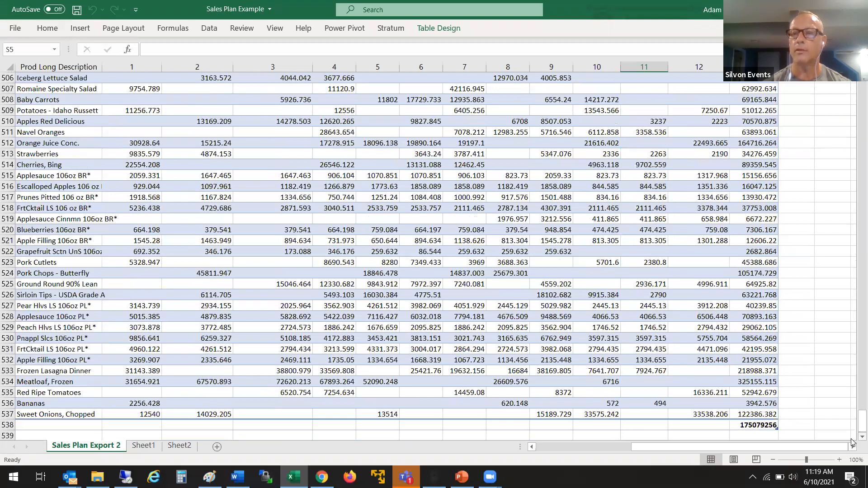
scroll(855, 436, "down", 1)
scroll(854, 437, "down", 2)
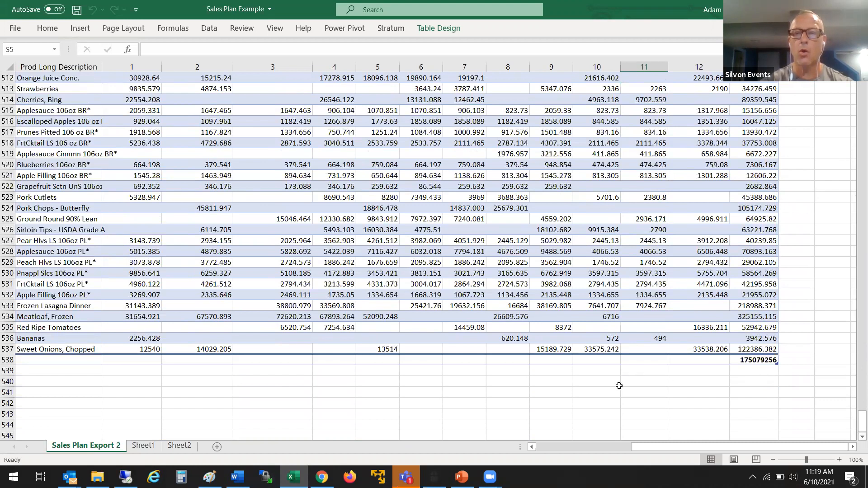
left_click(554, 445)
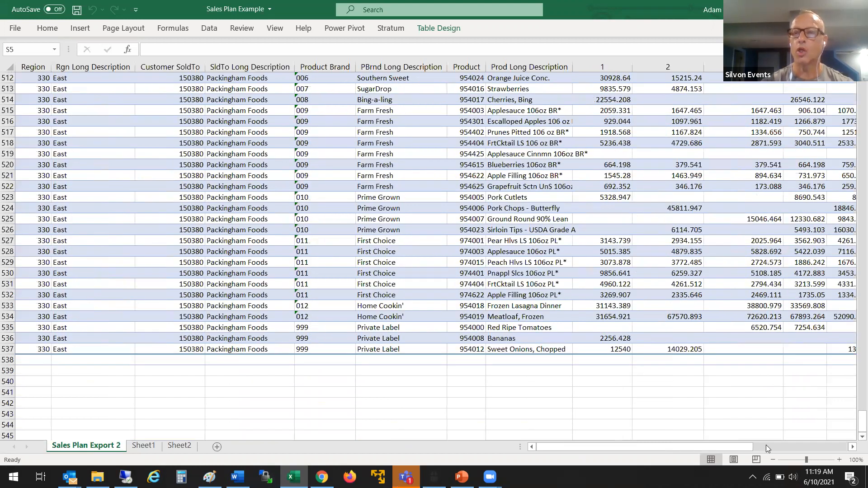
left_click_drag(862, 421, 862, 86)
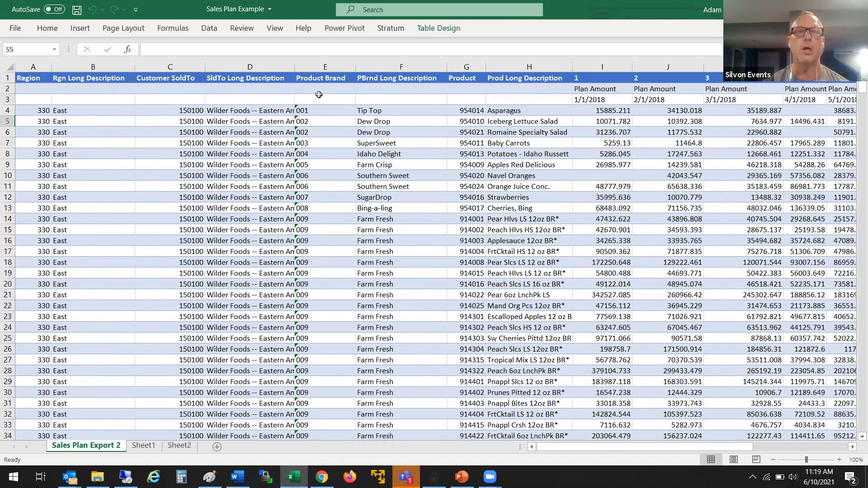
Step: Close Excel and add Sales Plan Example from the Desktop as a new Stratum data import
left_click(855, 9)
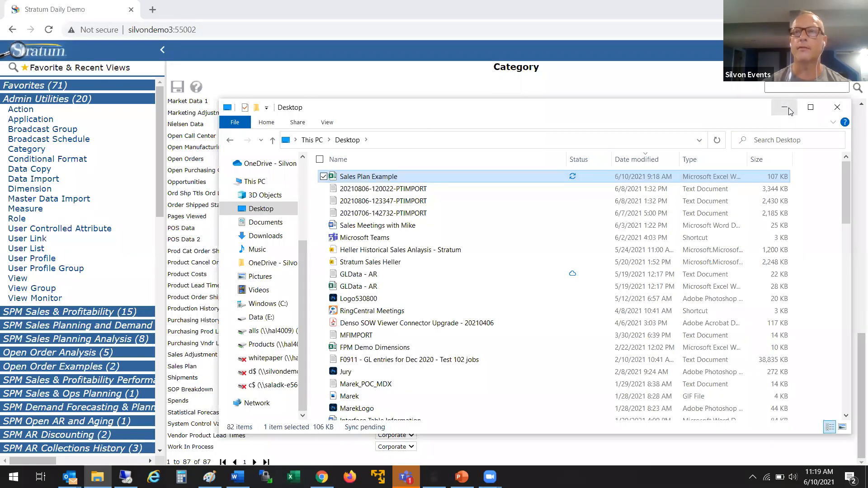
left_click(784, 108)
left_click(54, 180)
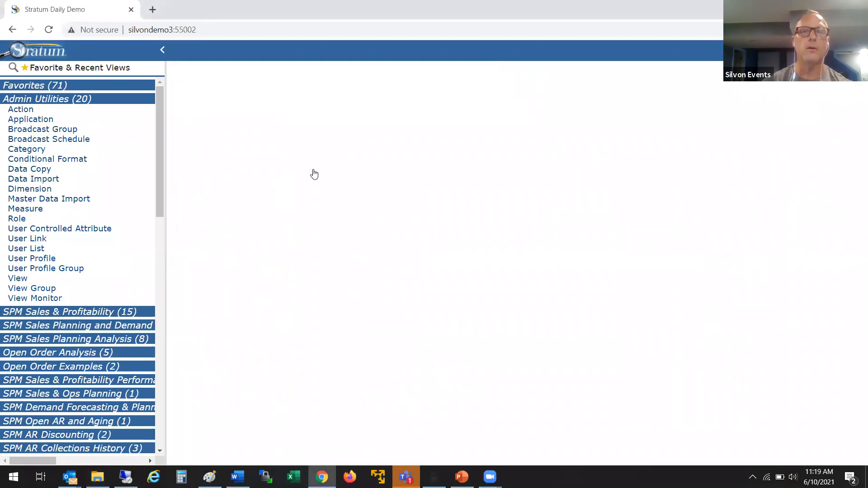
left_click(180, 88)
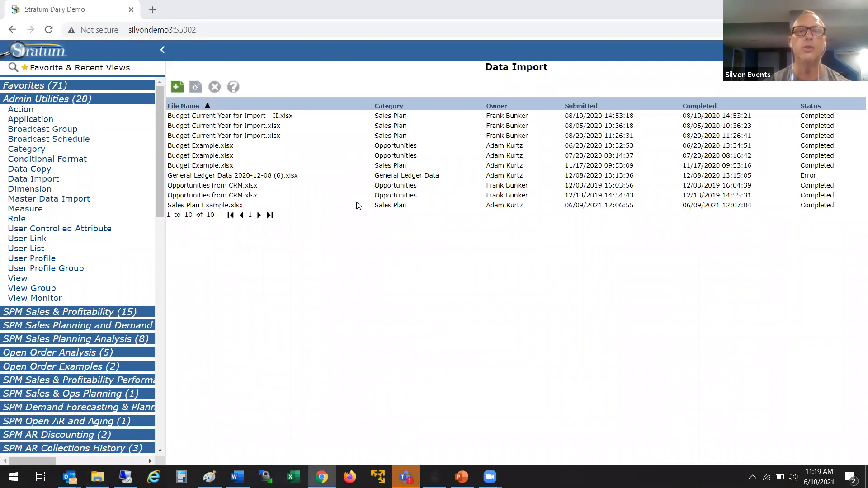
left_click(117, 100)
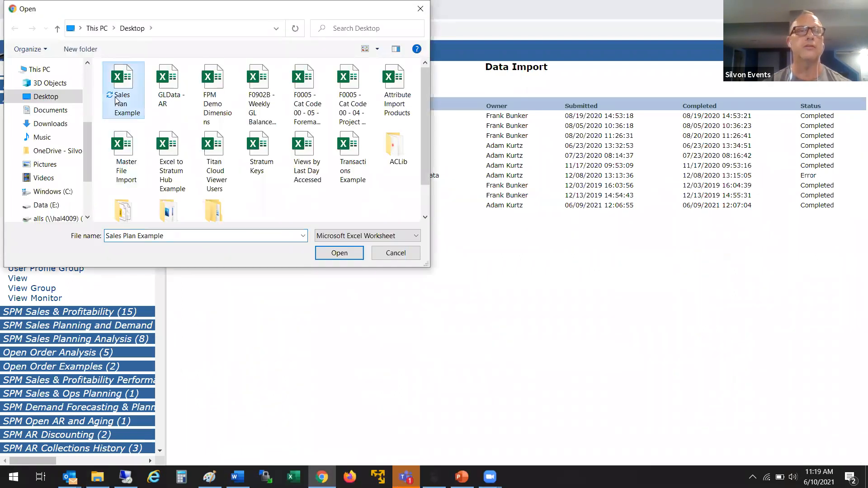
left_click(322, 253)
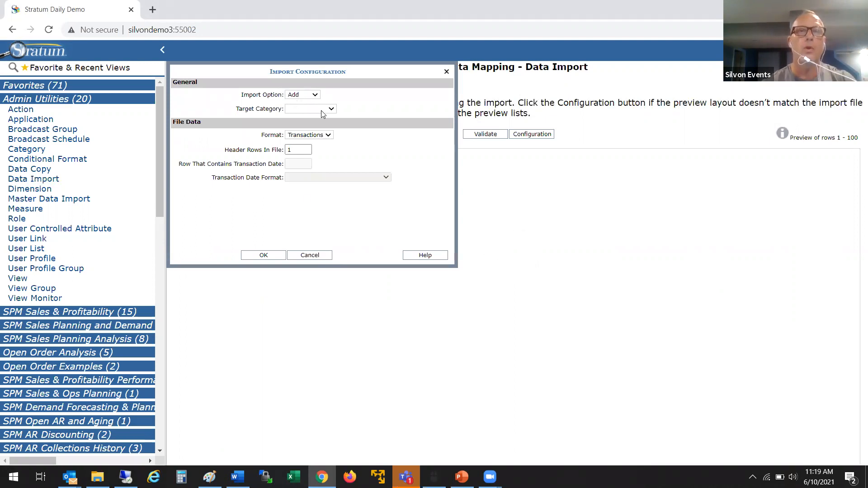
Step: Set the import to Replace Sales Plan data in Time Series format
left_click(311, 95)
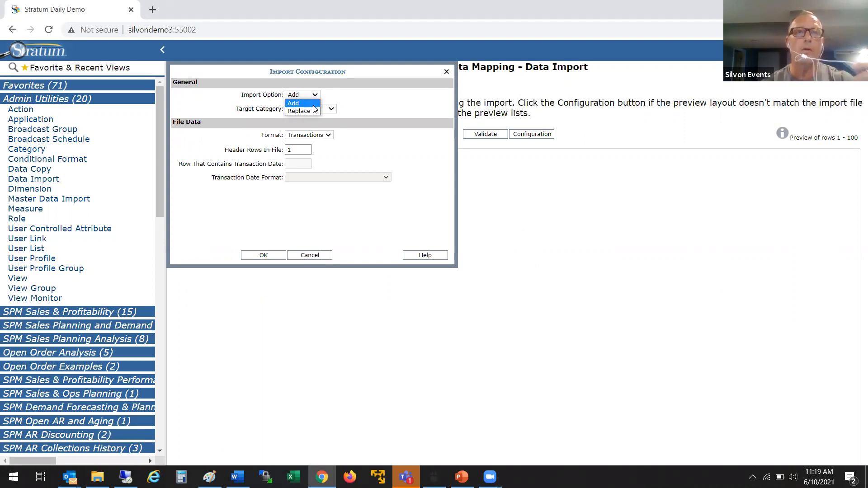
left_click(311, 110)
left_click(316, 109)
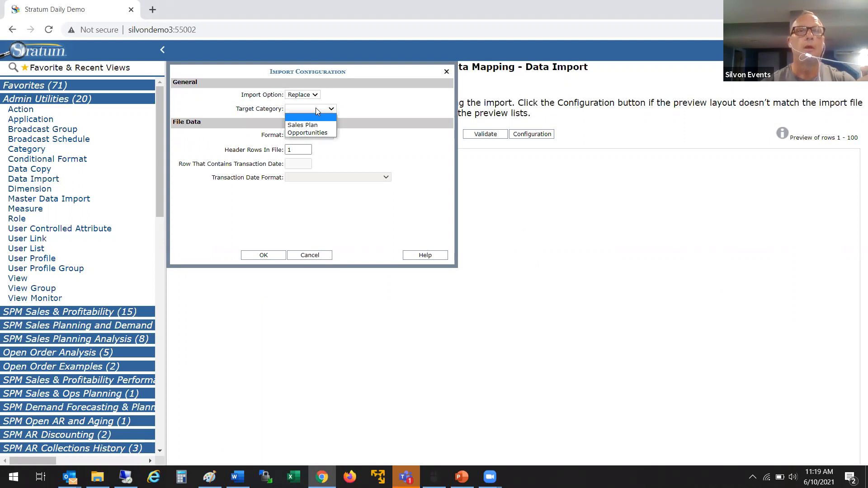
left_click(316, 121)
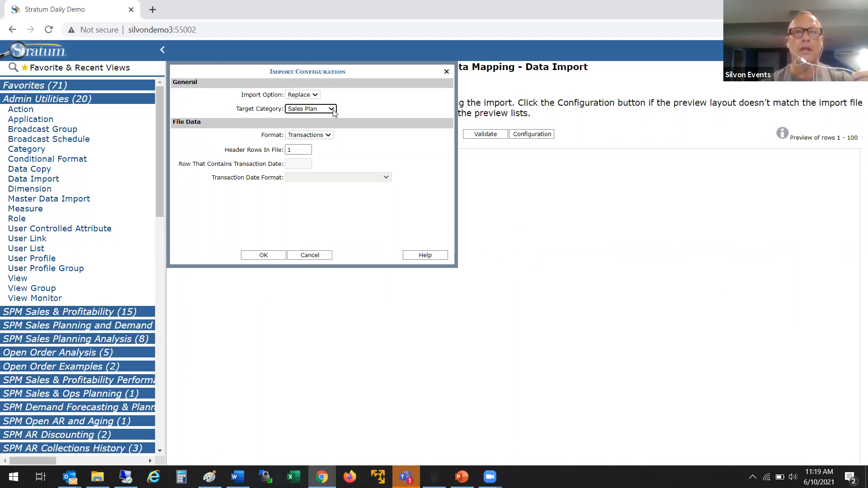
left_click(332, 110)
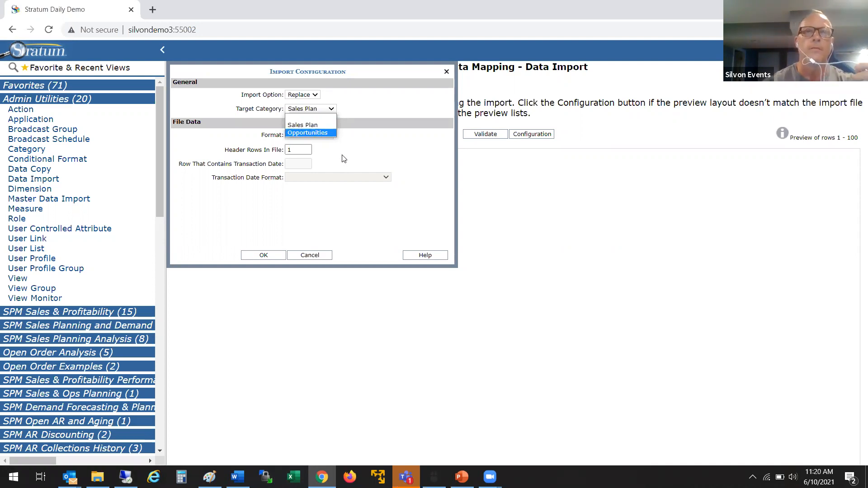
left_click(306, 126)
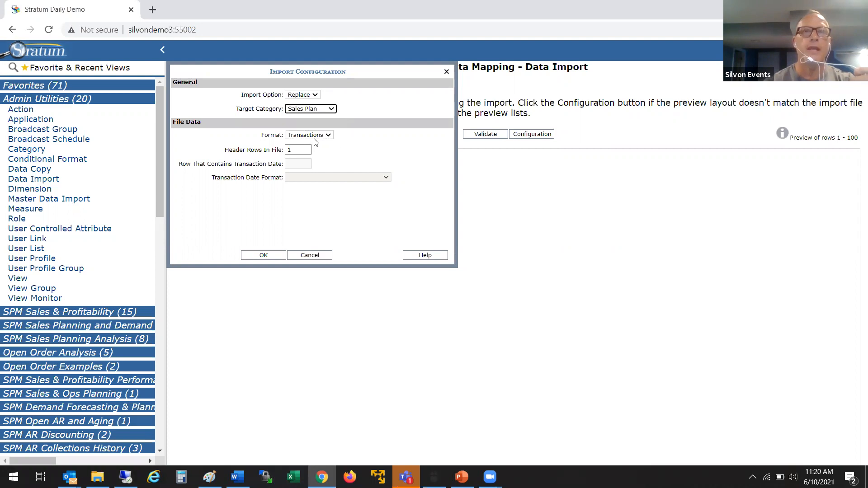
left_click(318, 136)
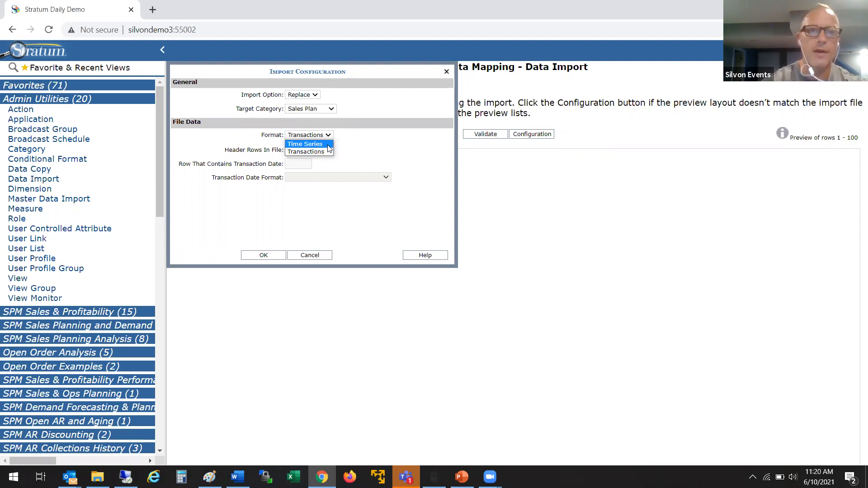
left_click(328, 145)
Step: Use 3 header rows and date row 3 with m/d/yyyy format, then apply the configuration
left_click(302, 150)
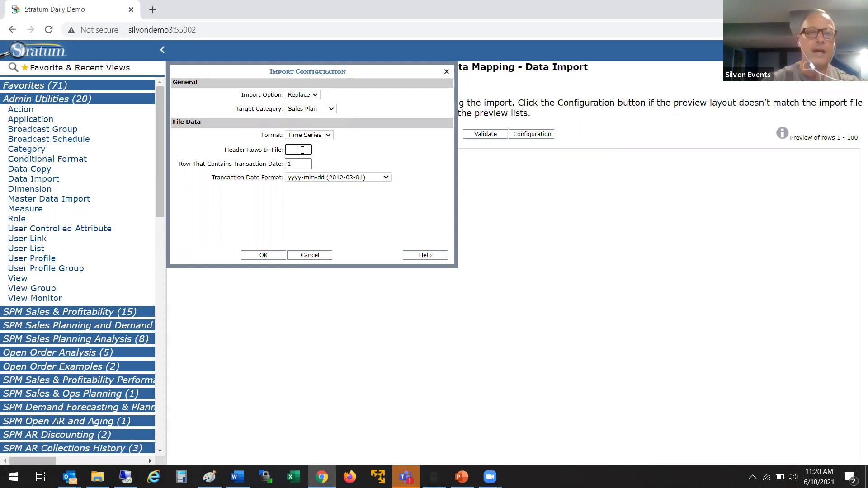
type("3")
left_click(304, 165)
key("BackSpace")
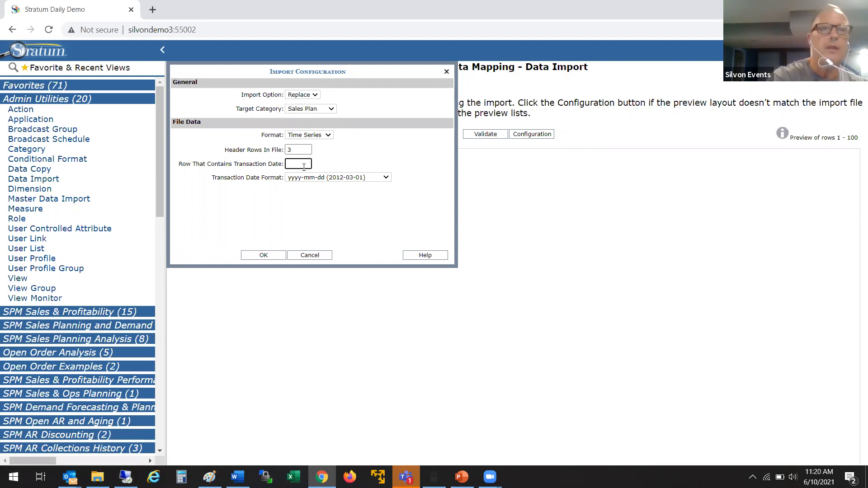
type("3")
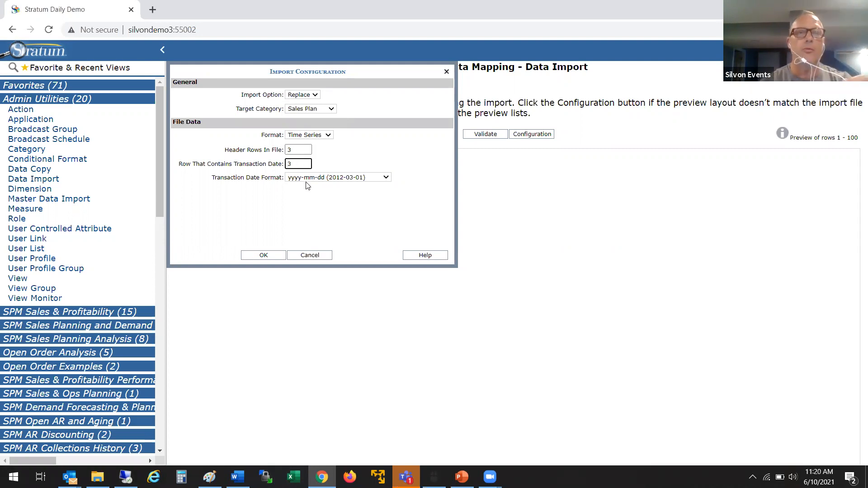
left_click(357, 181)
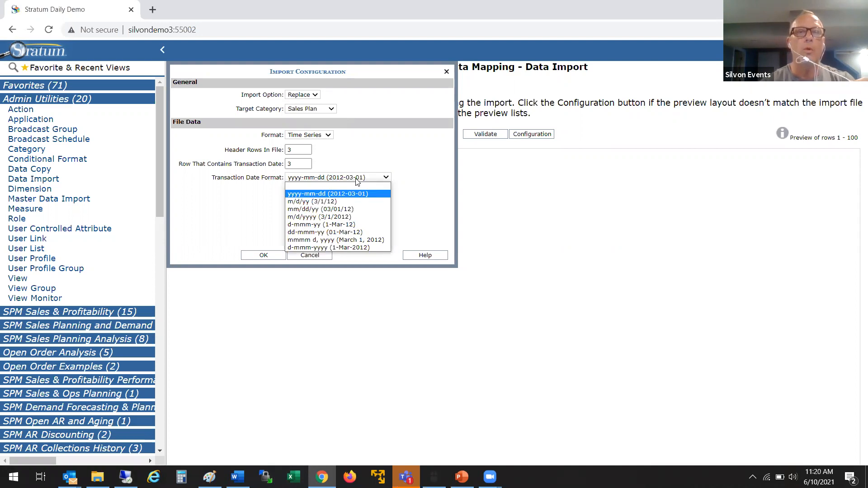
left_click(327, 219)
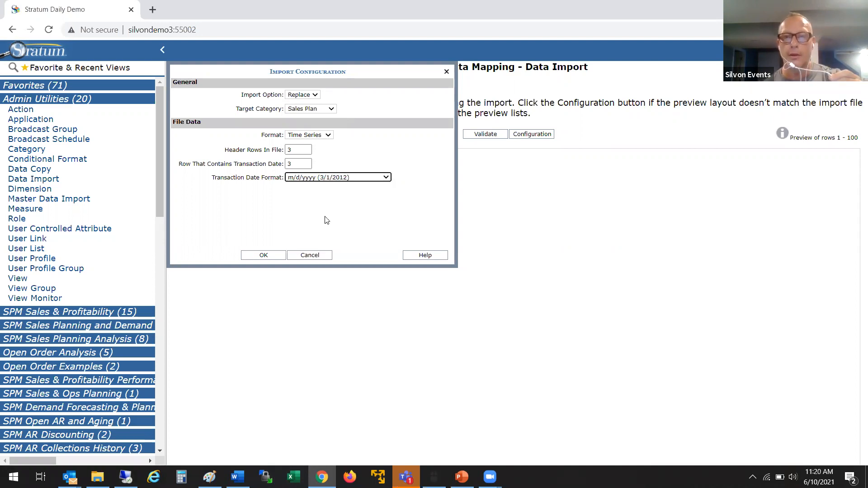
left_click(261, 256)
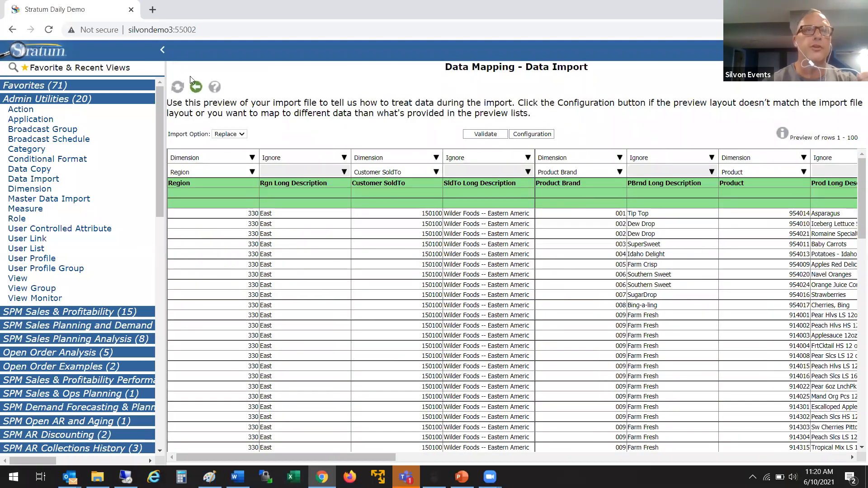
left_click(162, 50)
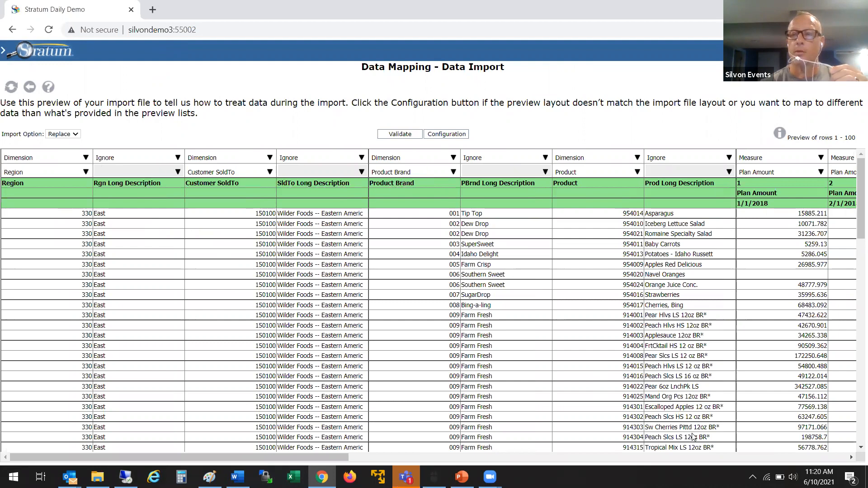
left_click(852, 457)
left_click(852, 457)
left_click(853, 459)
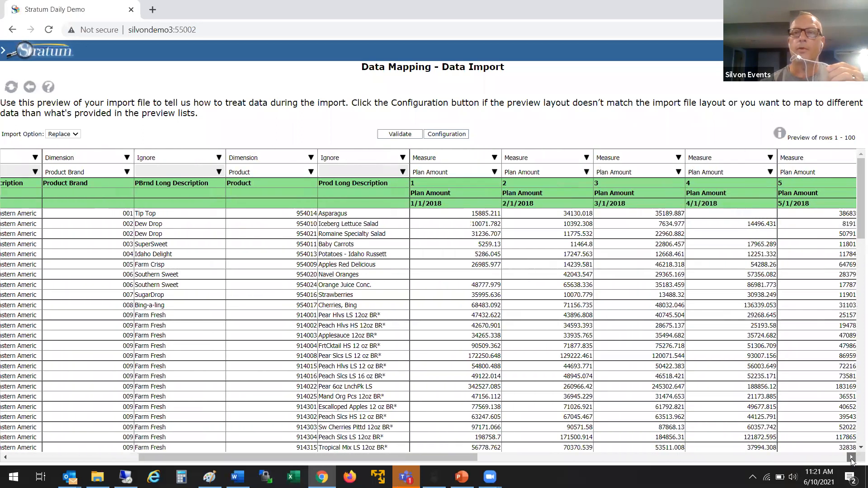
left_click(852, 458)
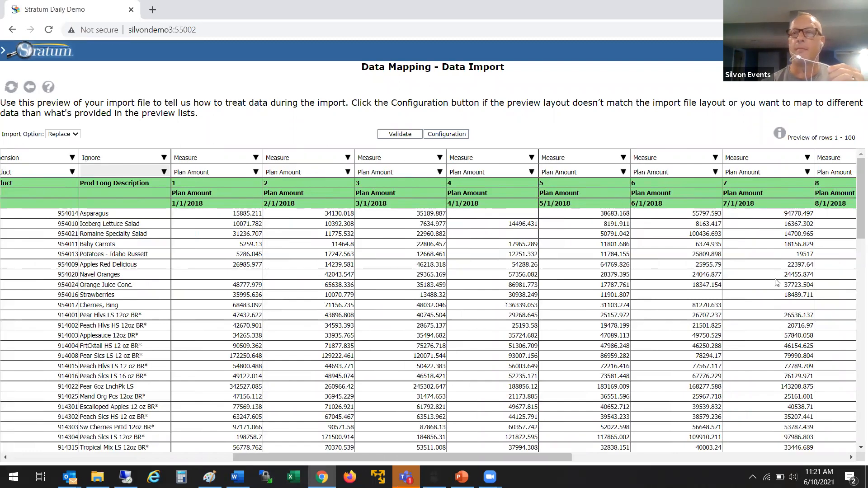
left_click_drag(543, 458, 737, 430)
left_click_drag(816, 416, 816, 416)
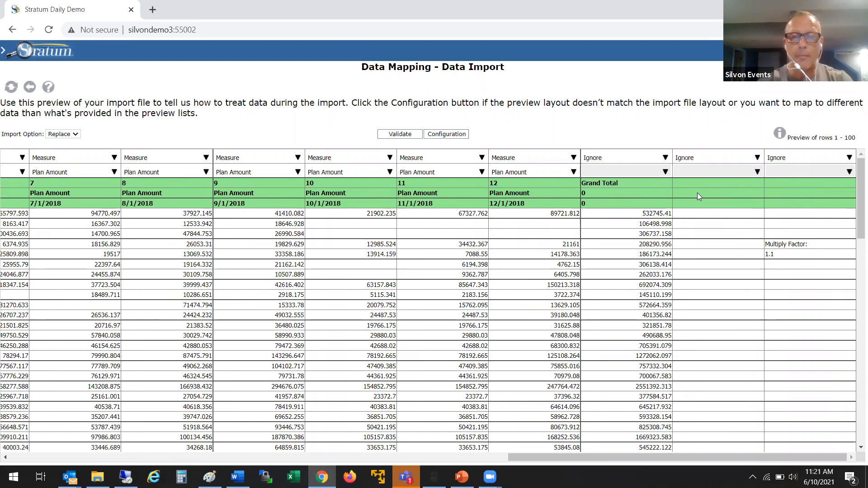
left_click_drag(619, 456, 75, 460)
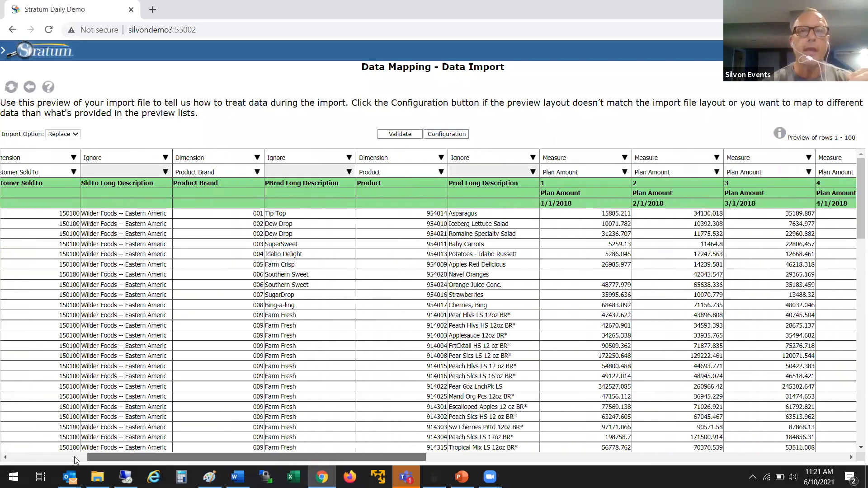
Step: Validate the plan data mapping, acknowledge it is valid, and submit the import for processing
left_click(397, 134)
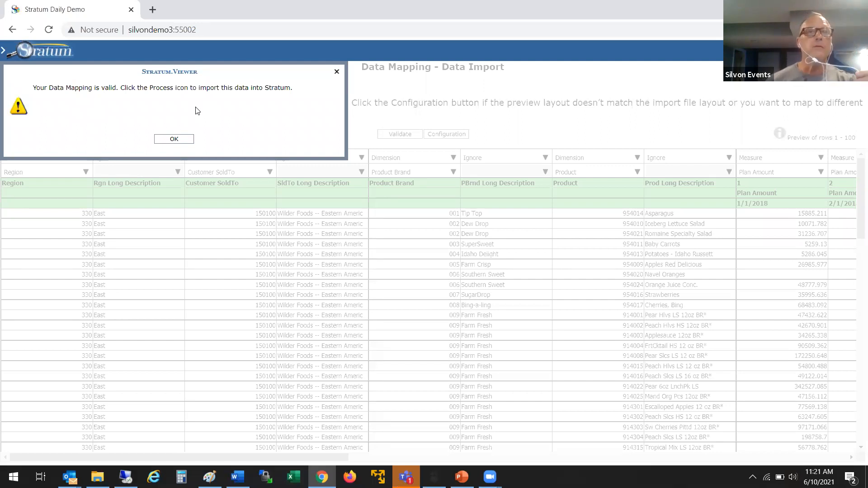
left_click(177, 139)
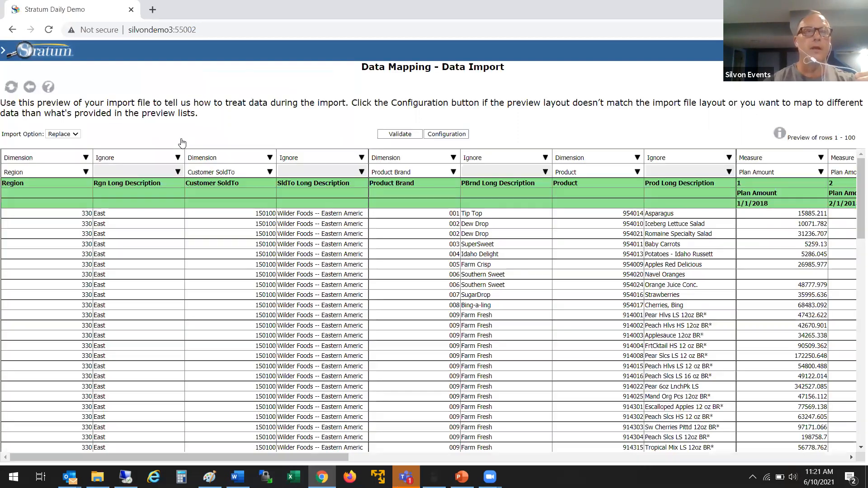
left_click(12, 87)
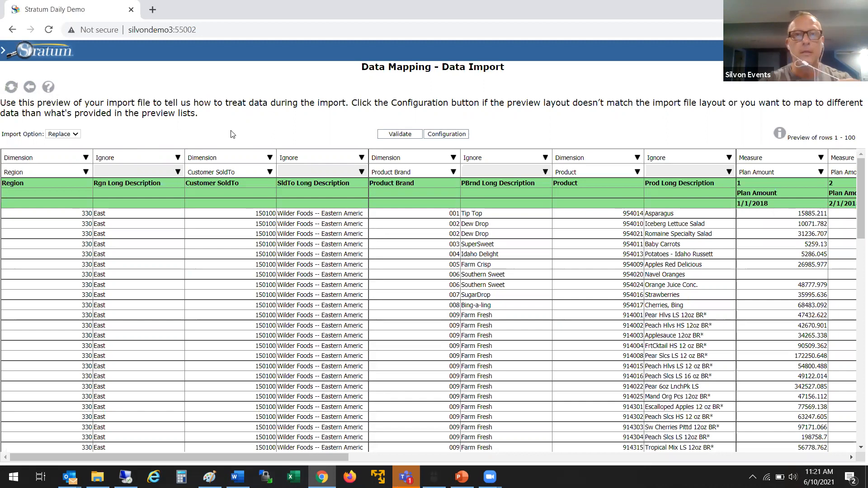
Step: Open the Sales vs Uploaded Plan report from Favorite & Recent Views
left_click(8, 54)
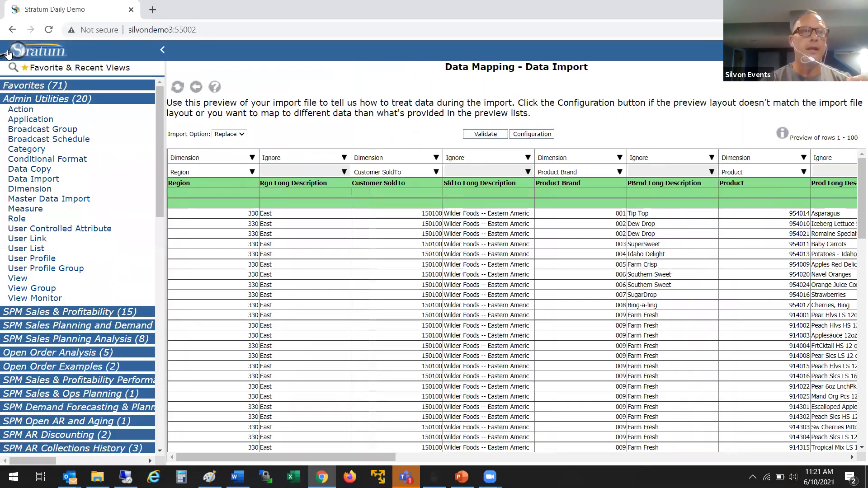
left_click(54, 68)
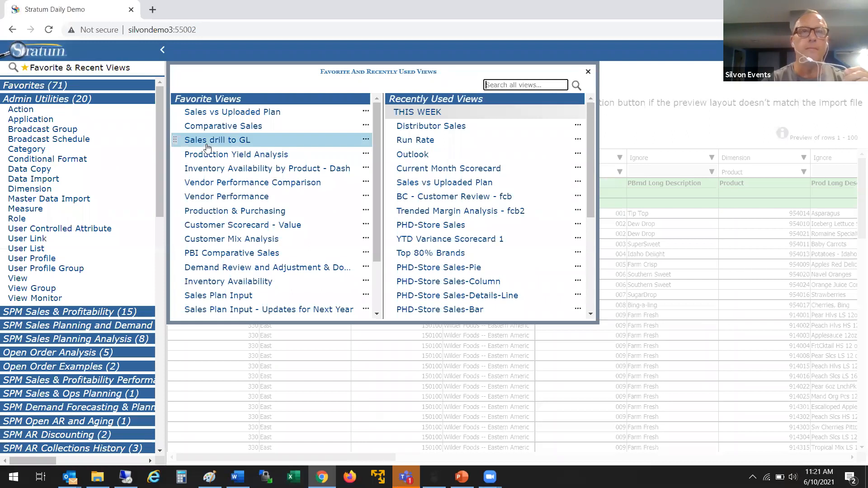
left_click(249, 113)
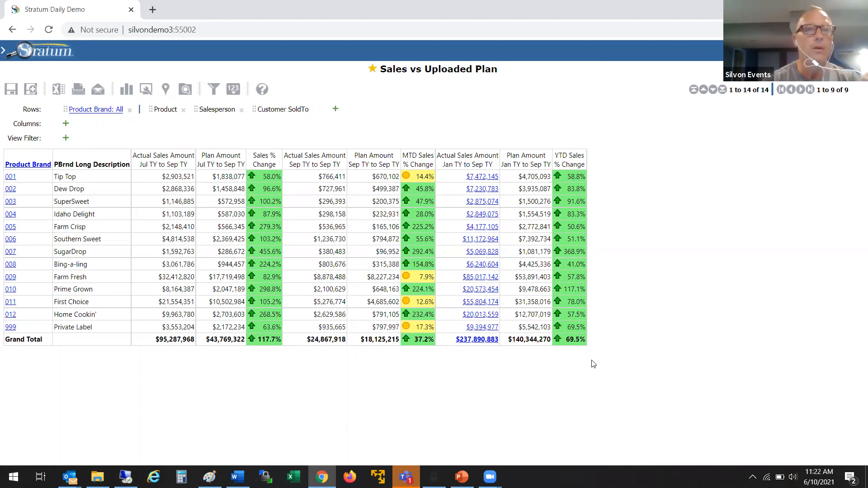
Step: Drill into brand 001 and back, then into 009 Farm Fresh and scroll its 55 products
left_click(10, 178)
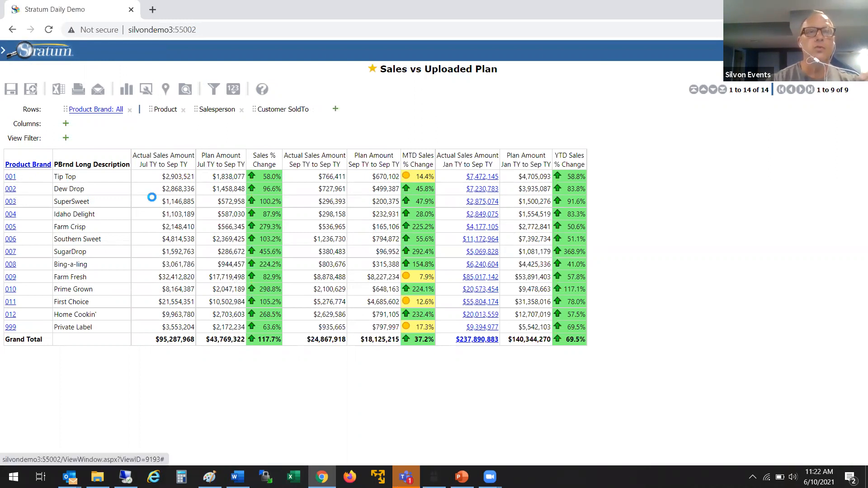
left_click(10, 176)
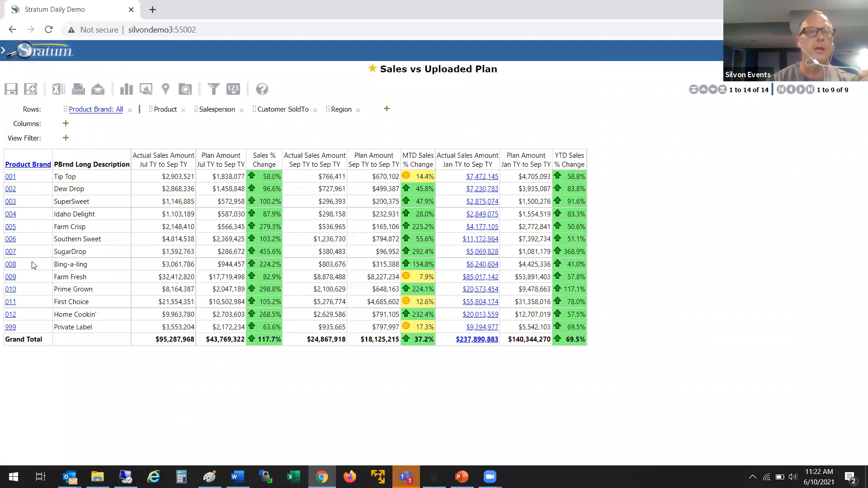
left_click(11, 279)
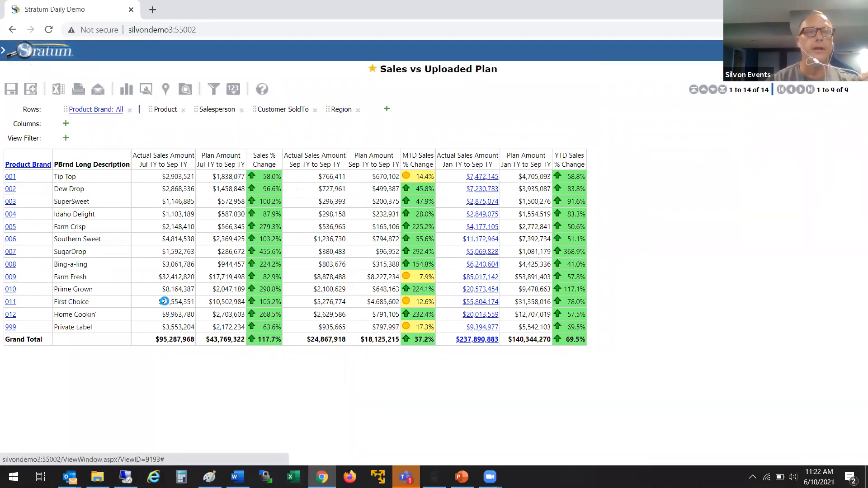
left_click_drag(855, 158, 855, 215)
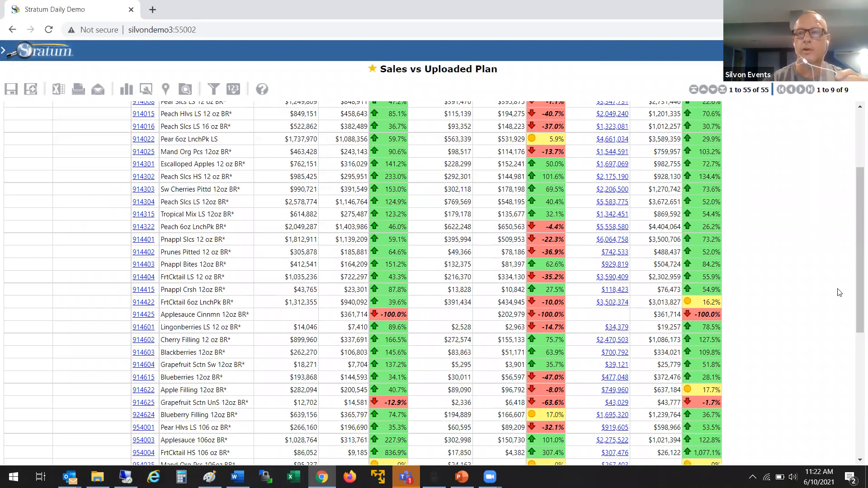
left_click_drag(855, 278, 849, 223)
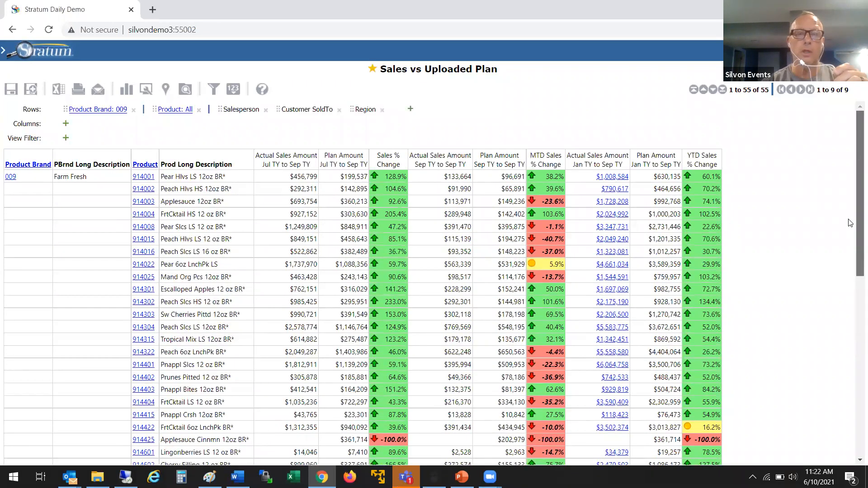
left_click_drag(848, 220, 848, 196)
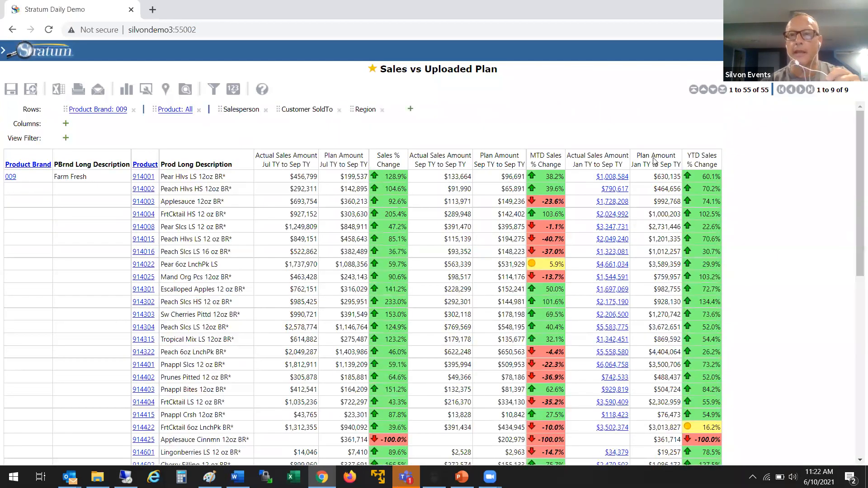
Step: Open the Sales vs Budget Analysis Update view from the expanded Favorites list
left_click(14, 55)
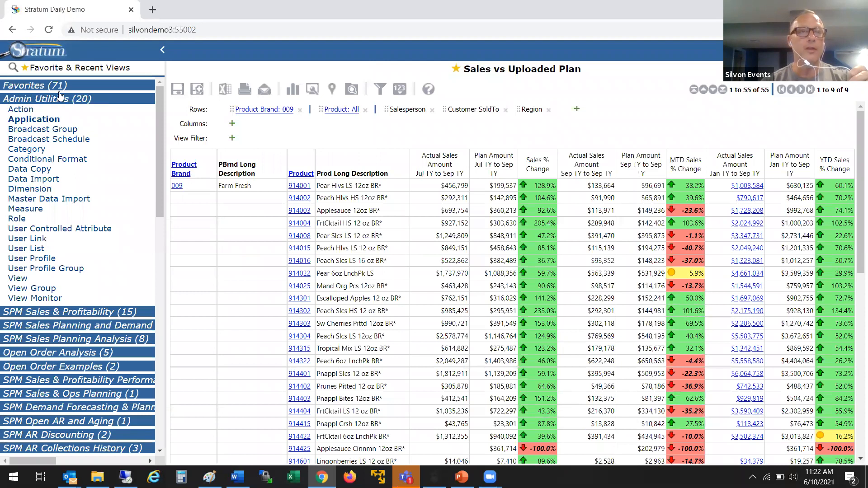
left_click(71, 70)
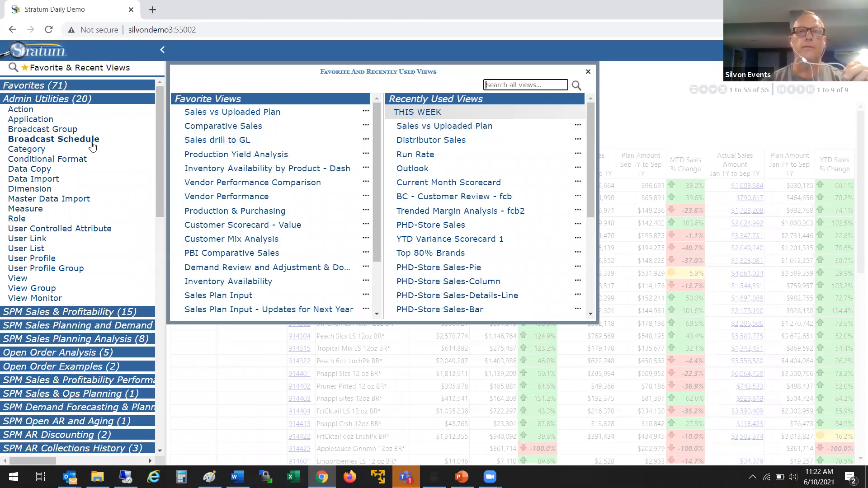
left_click(45, 86)
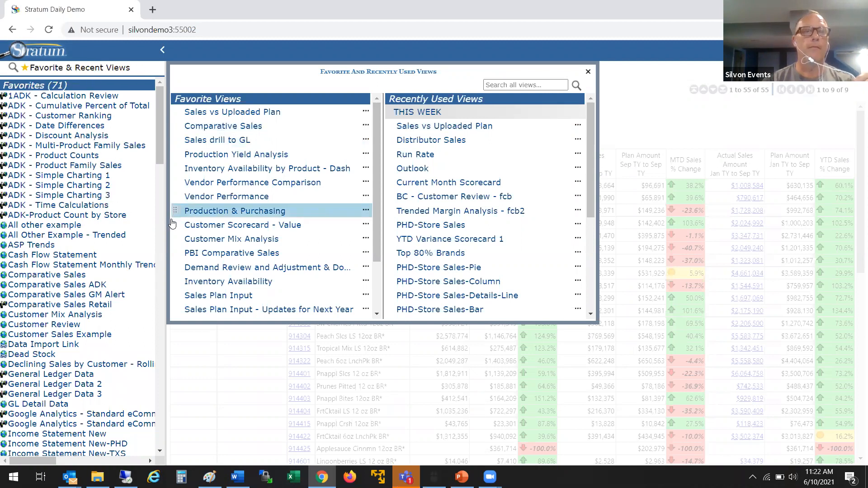
left_click(160, 237)
left_click_drag(160, 216, 175, 269)
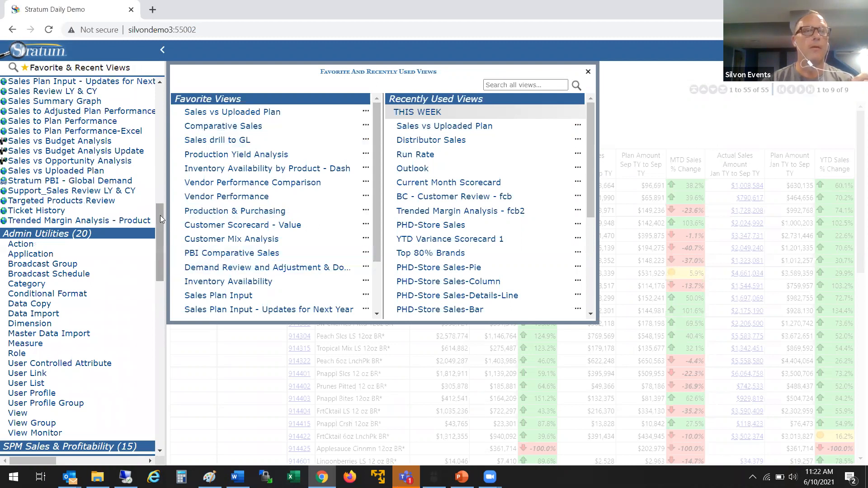
left_click_drag(156, 238, 153, 208)
scroll(153, 207, "up", 1)
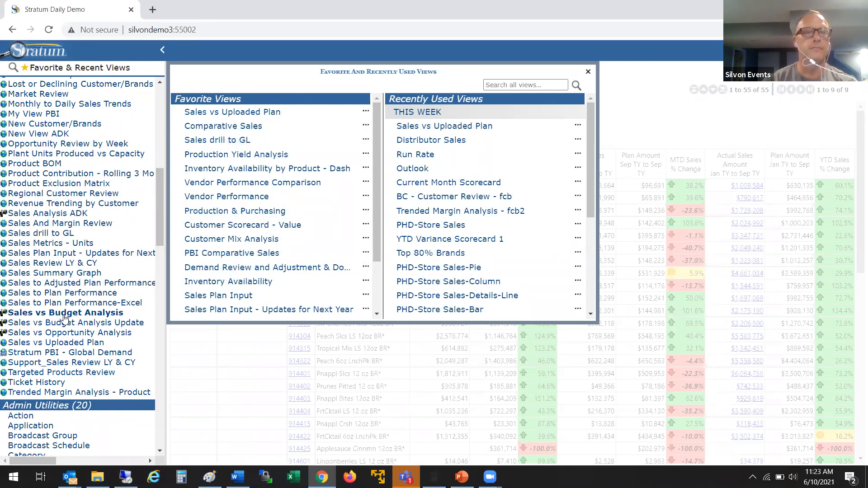
left_click(67, 323)
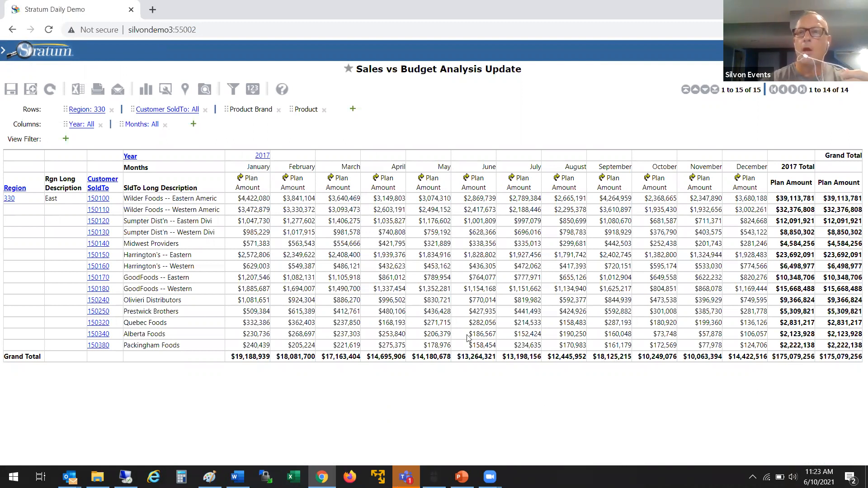
Step: Set customer 150100's December 2017 Plan Amount to 4000000, correcting a mistyped 400000 entry
left_click(735, 201)
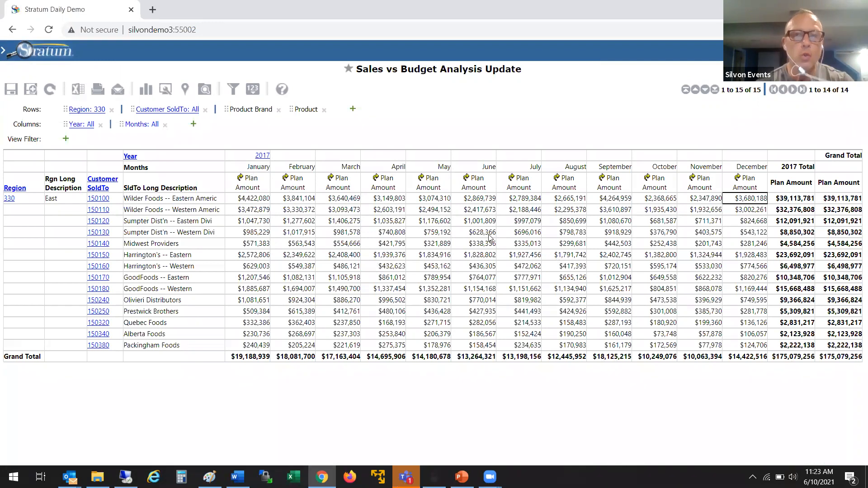
left_click(730, 199)
left_click_drag(730, 196, 783, 204)
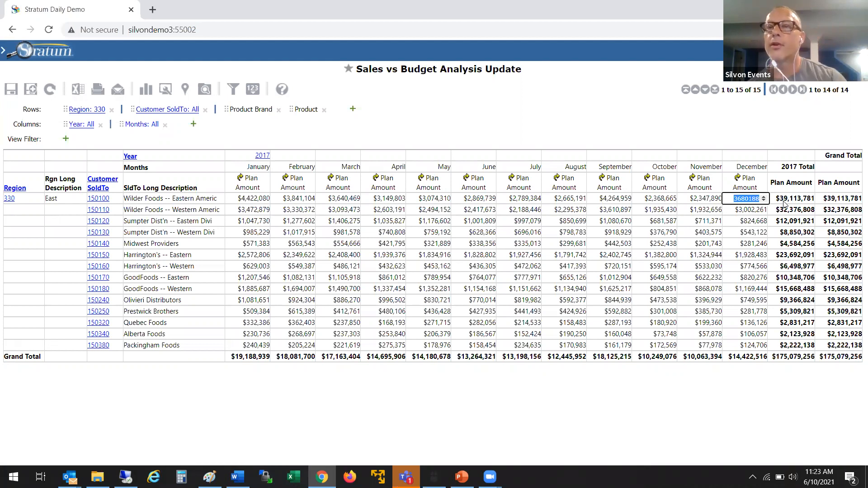
left_click(710, 201)
double_click(734, 199)
type("400000")
key("Tab")
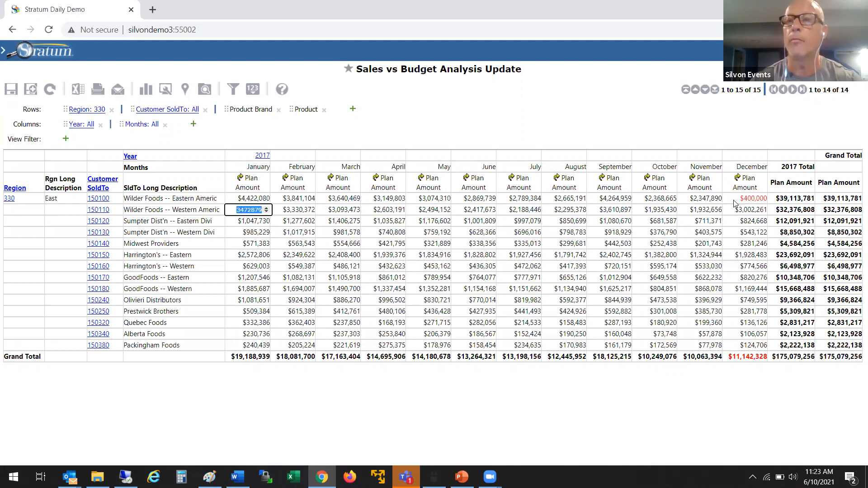
left_click(734, 201)
double_click(734, 200)
type("4000000")
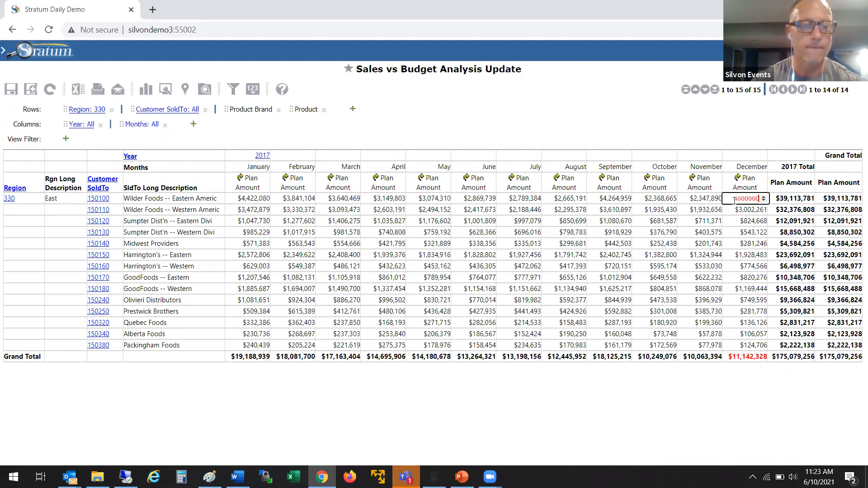
key("Tab")
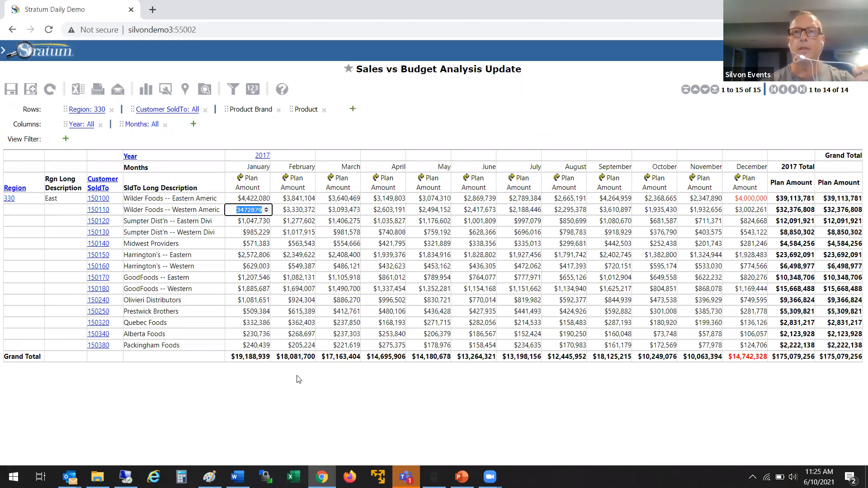
left_click(610, 53)
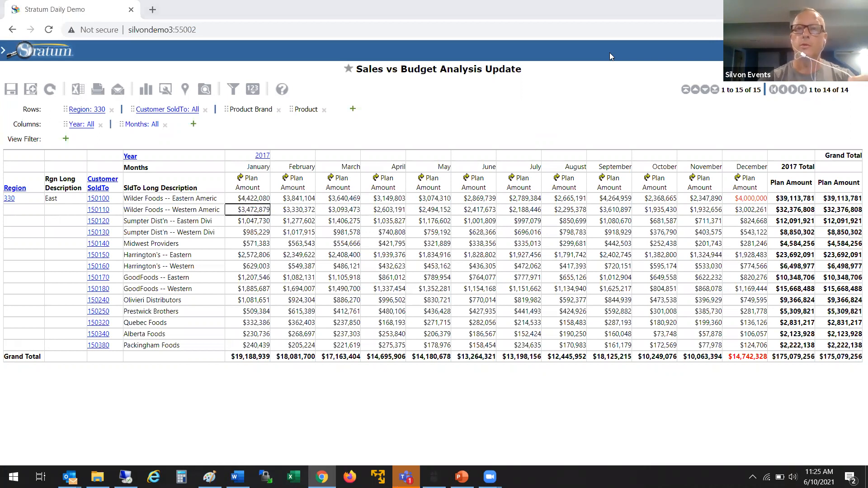